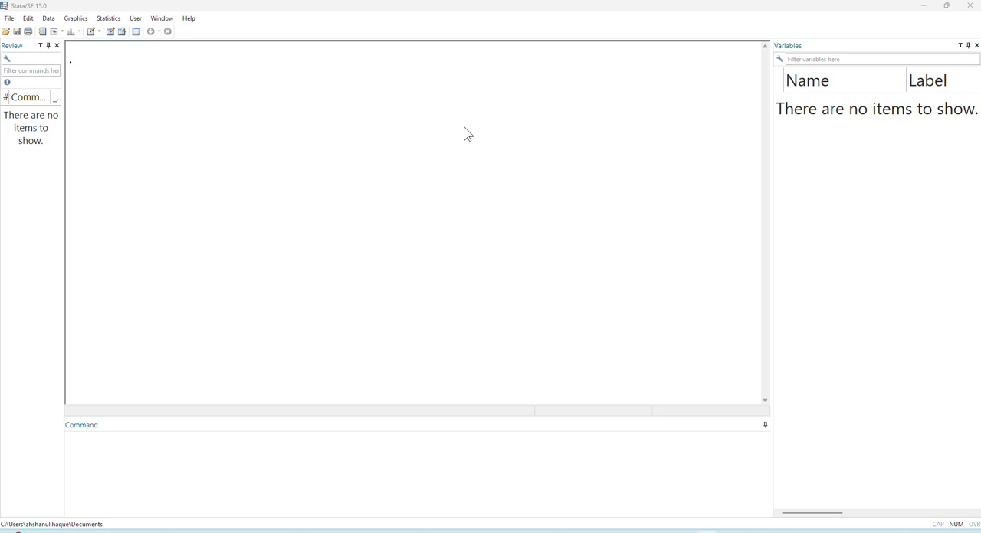
- Open the MyData.dta dataset from D:\abc and enlarge the command and variables panes
click(5, 32)
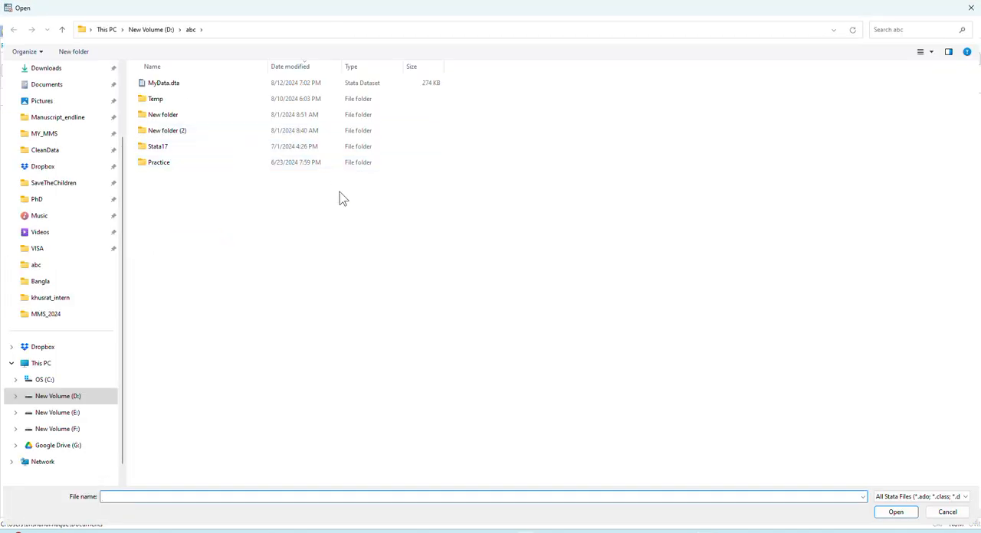
click(177, 86)
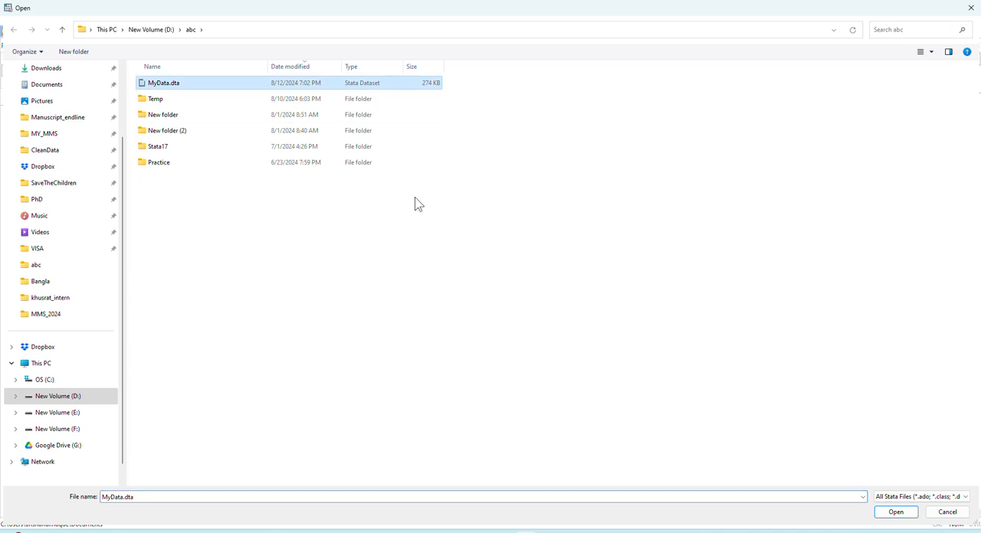
click(893, 514)
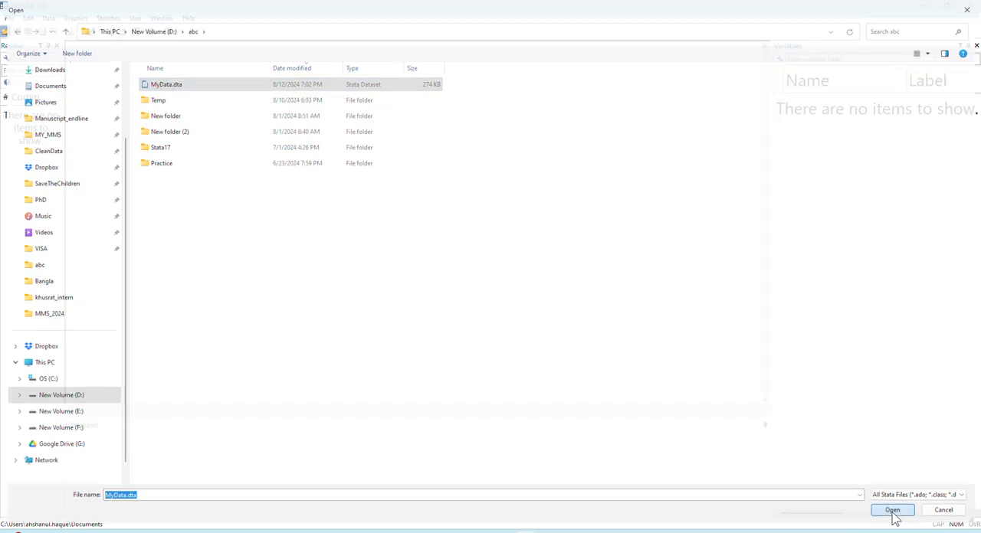
drag(551, 418, 561, 379)
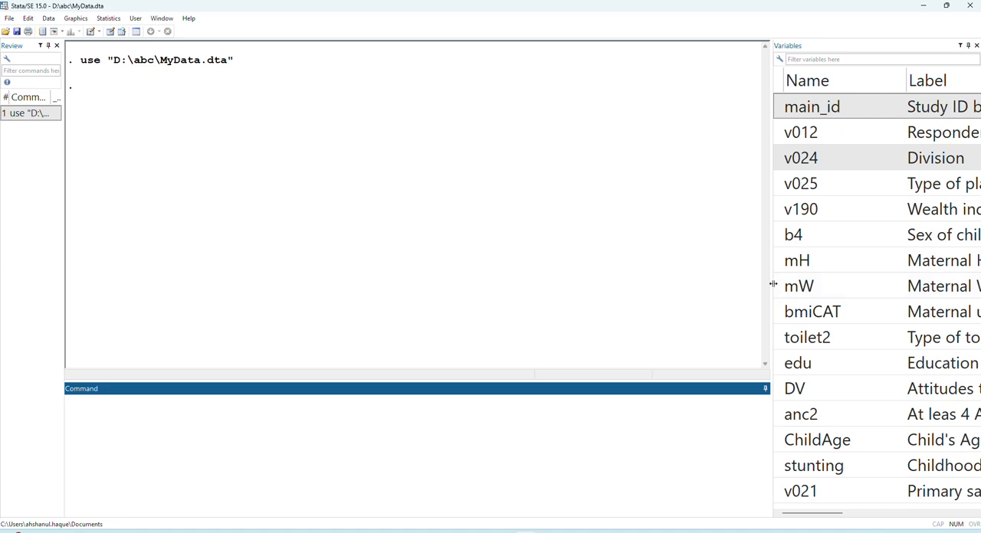
drag(773, 284, 639, 284)
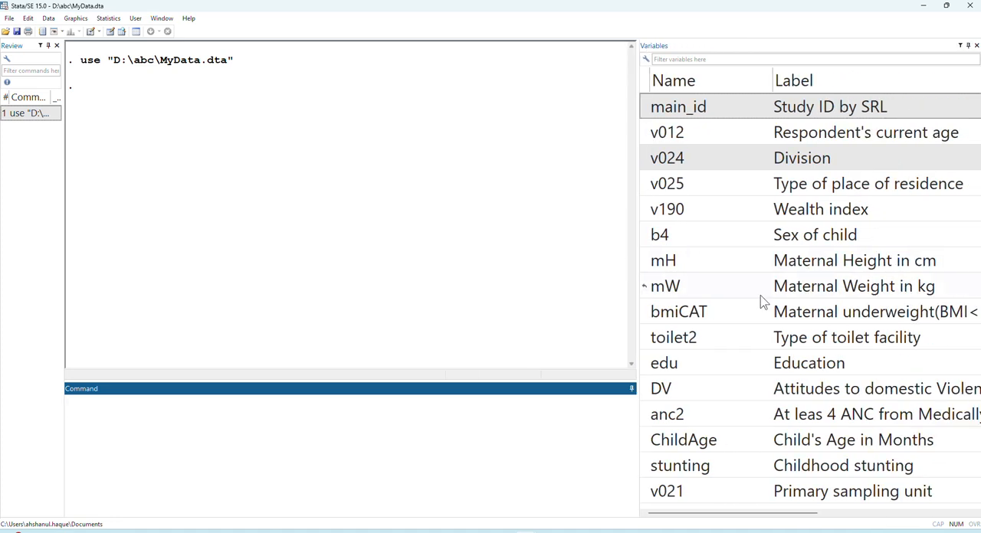
- Summarize maternal weight and height with sum mW mH and examine the statistics for both variables
text(sum)
click(644, 286)
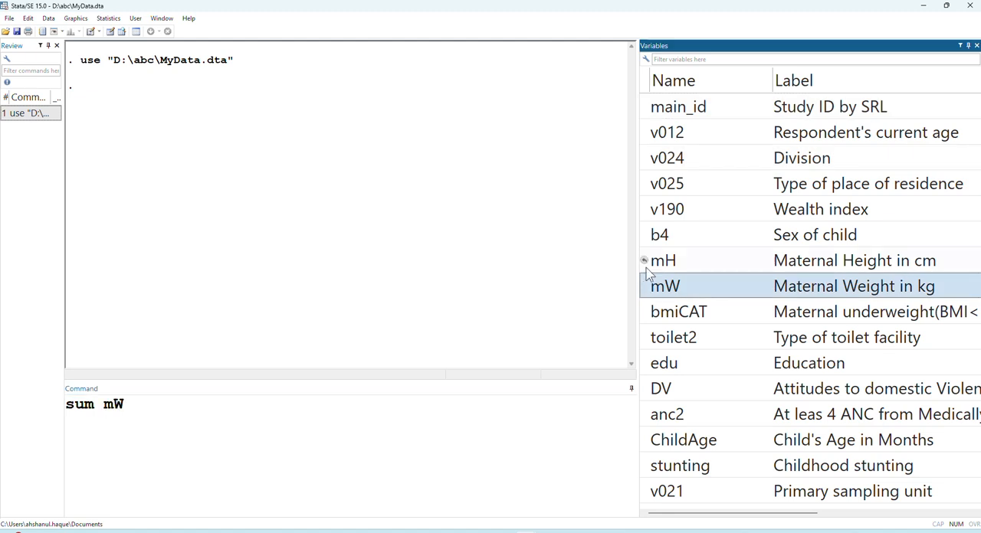
click(644, 261)
key(Return)
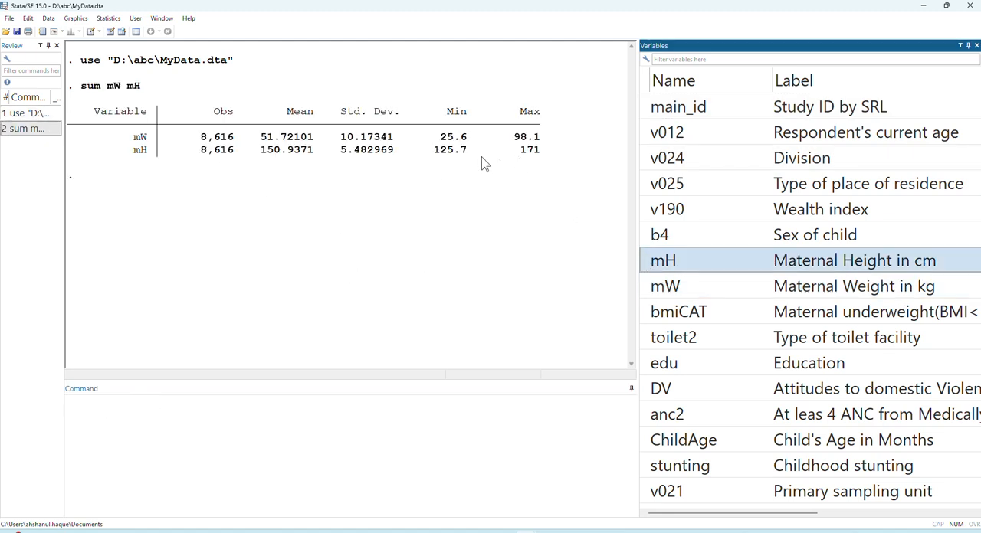
double_click(438, 151)
drag(262, 138, 368, 165)
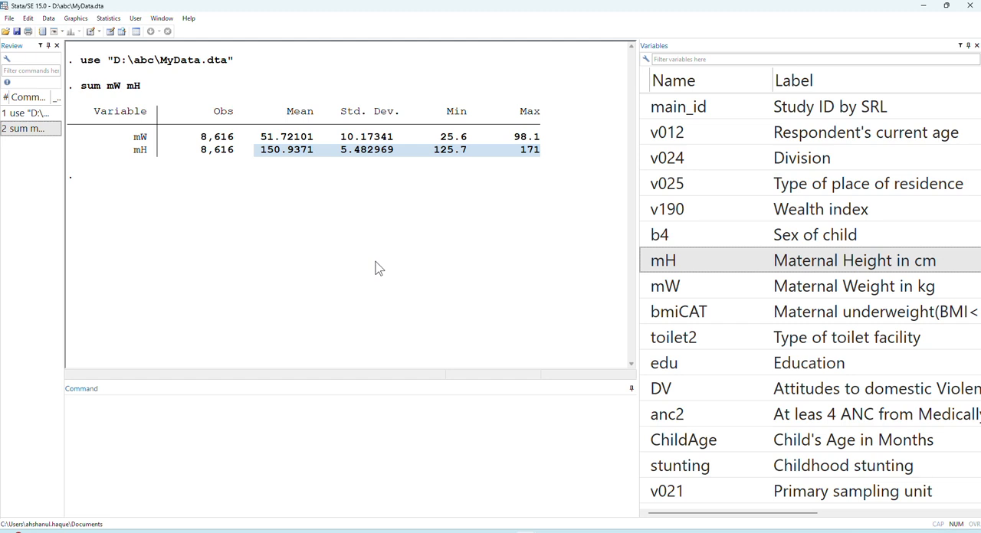
- Plot maternal weight against maternal height with scatter mW mH, and close the graph after viewing it
click(214, 479)
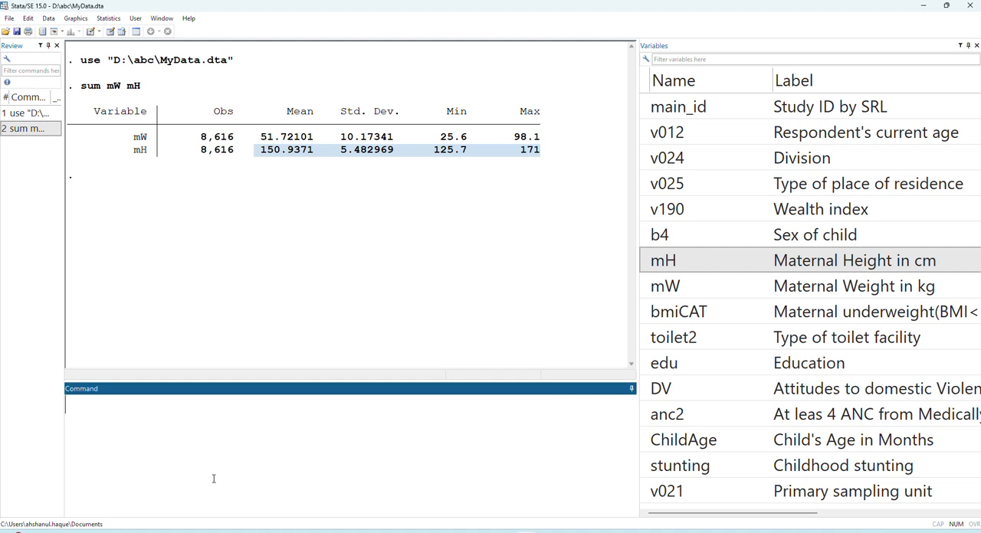
text(scatter)
click(644, 287)
click(644, 261)
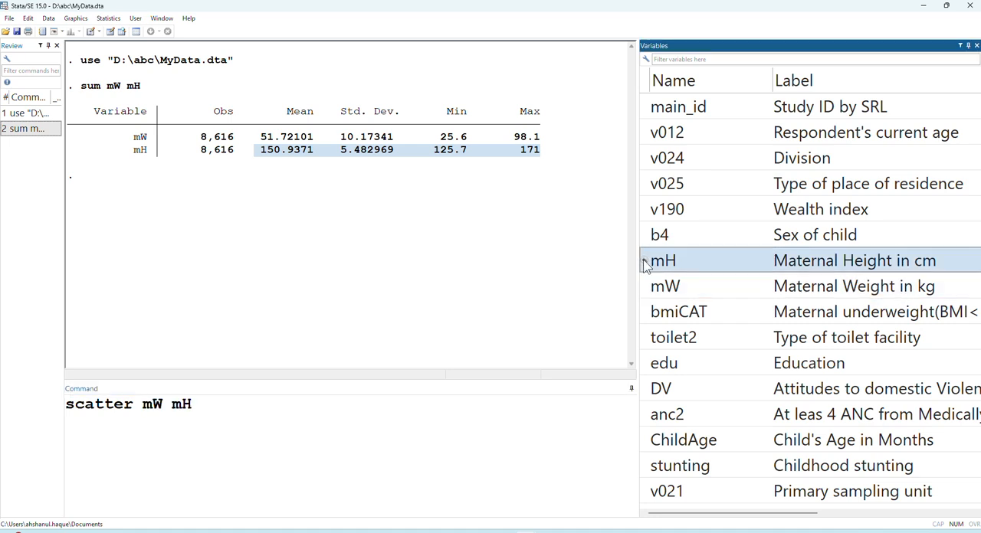
click(152, 407)
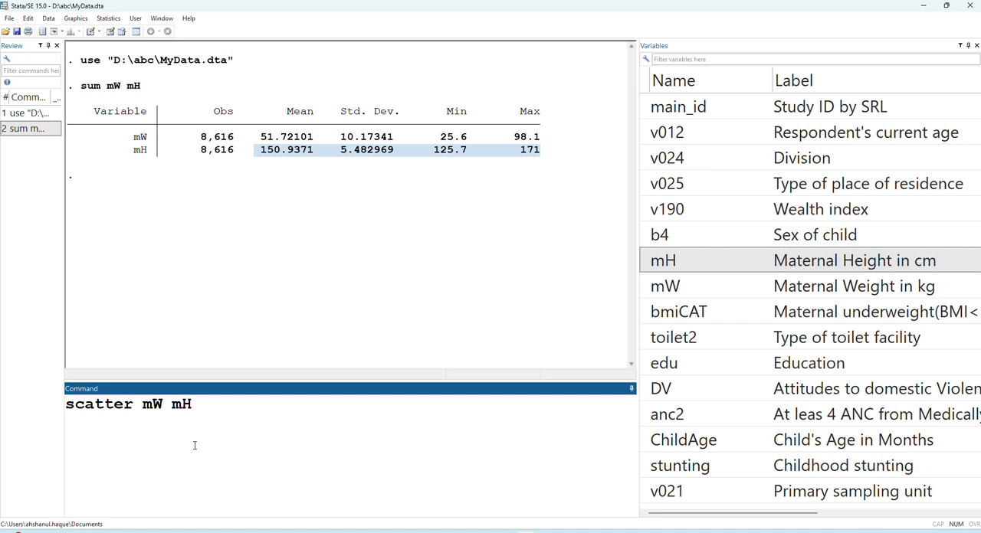
drag(144, 407, 192, 407)
click(181, 436)
drag(144, 408, 209, 402)
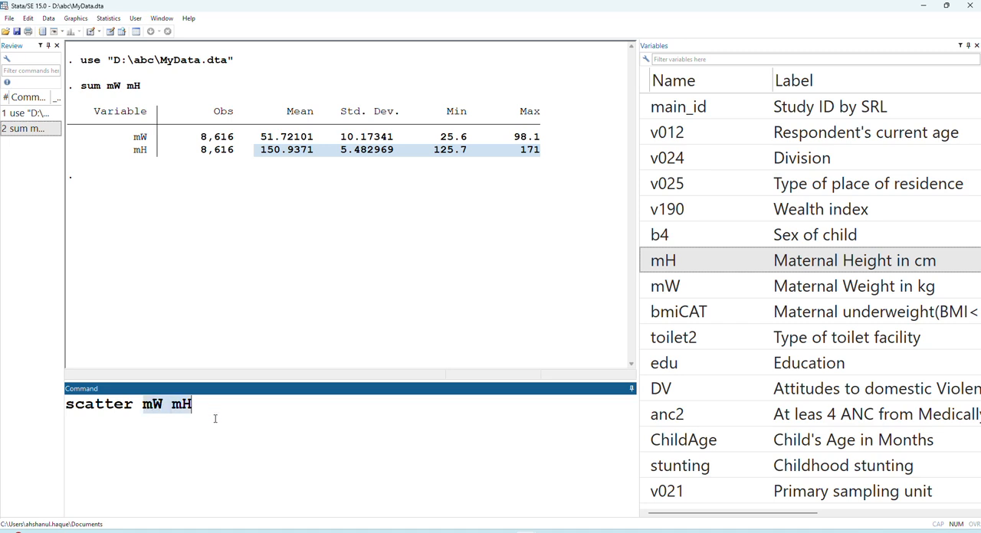
click(218, 420)
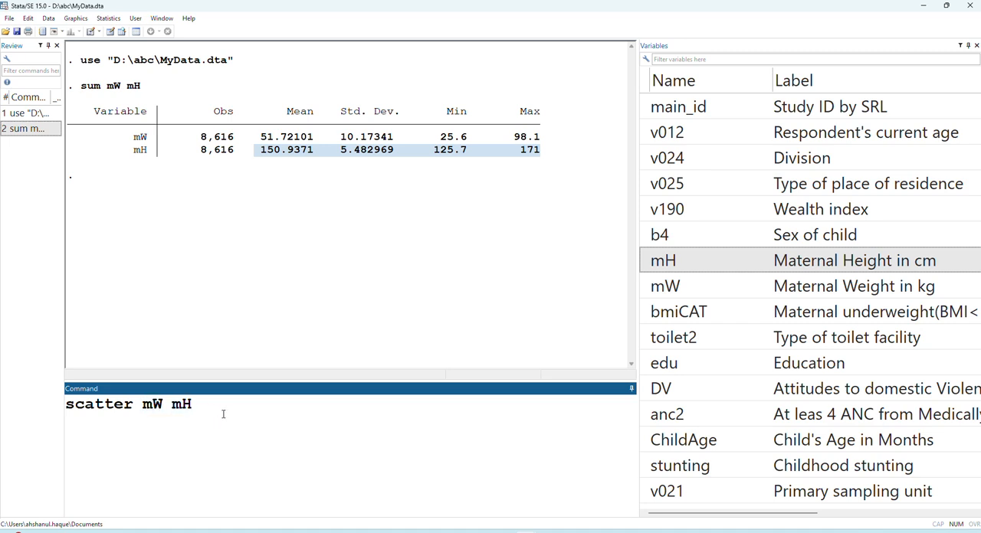
key(Return)
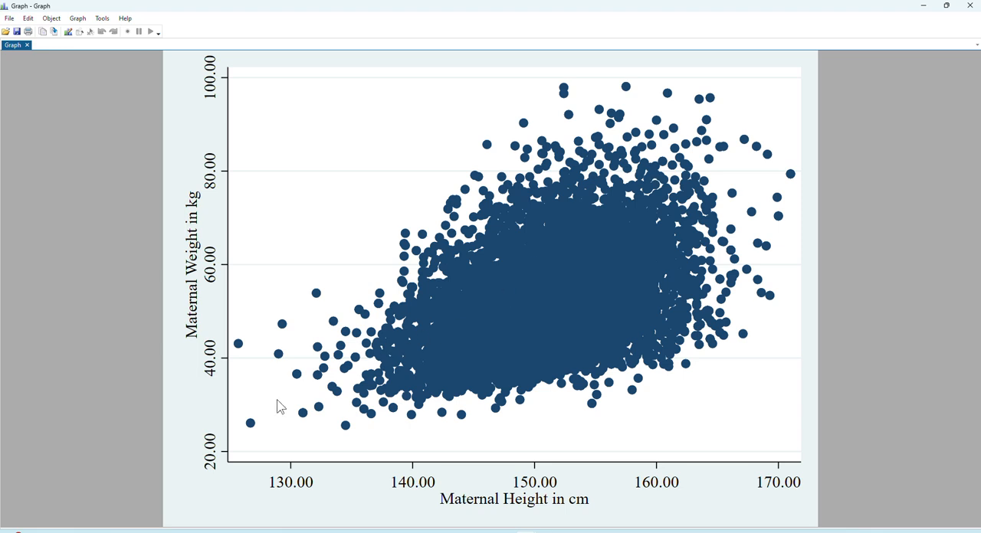
click(971, 7)
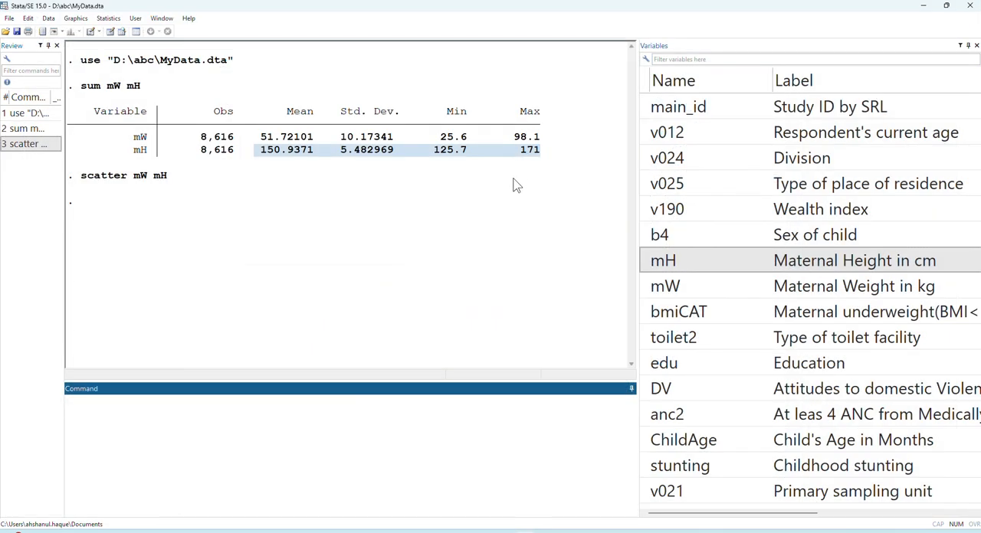
- Reuse the scatter command as corr mW mH to correlate maternal weight and height, and examine the coefficient
click(27, 144)
double_click(114, 407)
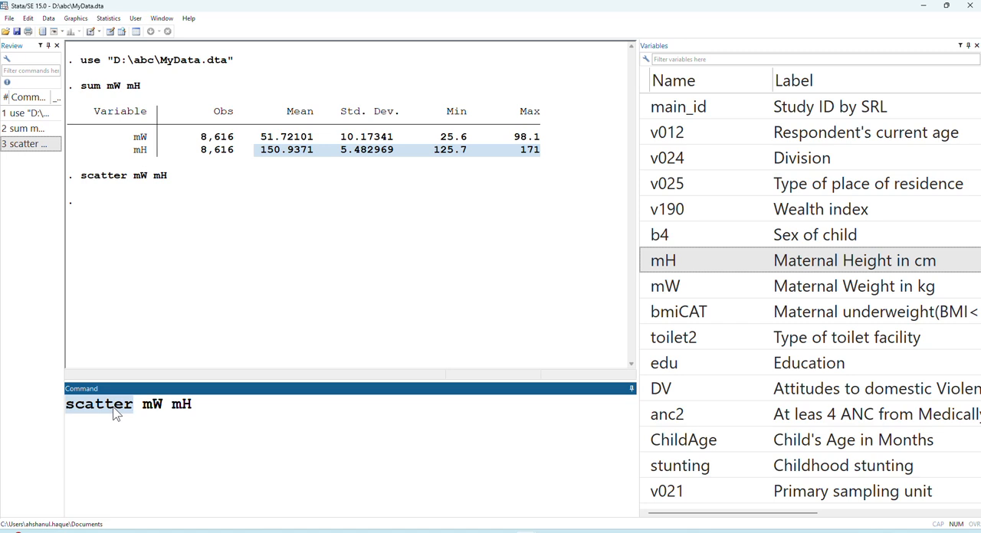
text(corr)
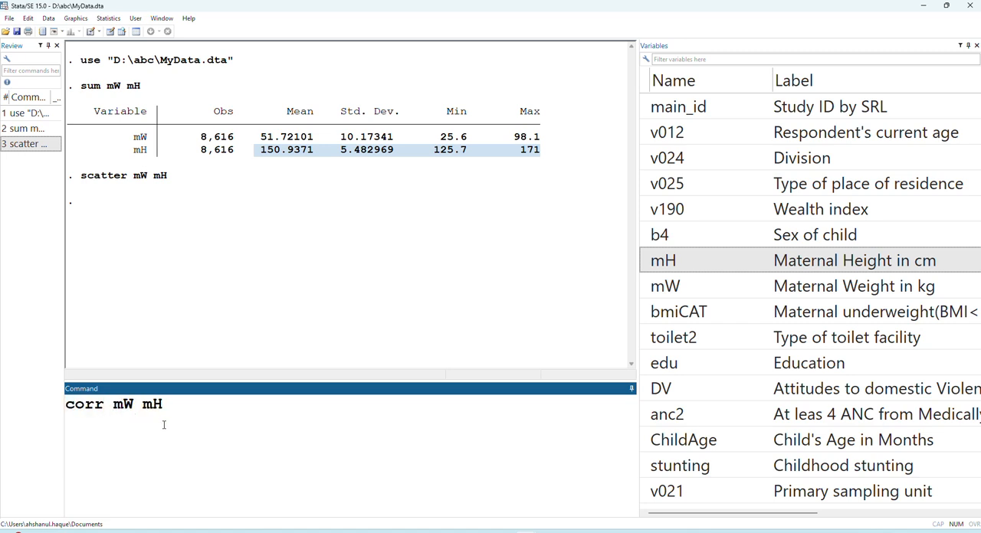
click(179, 422)
key(Return)
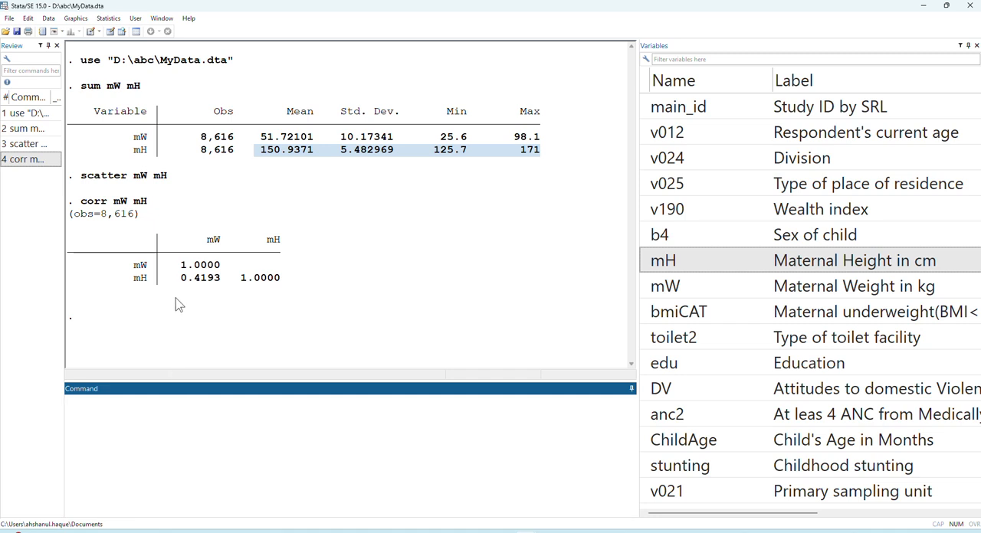
drag(177, 285, 226, 283)
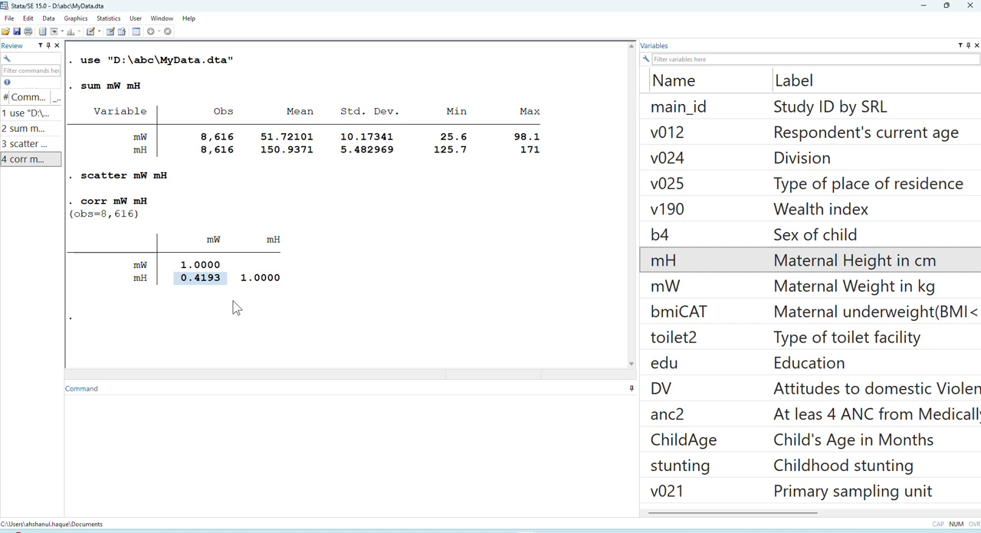
- Run pwcorr mW mH, sig to get the pairwise correlation with its significance level, and examine the p-value
click(30, 161)
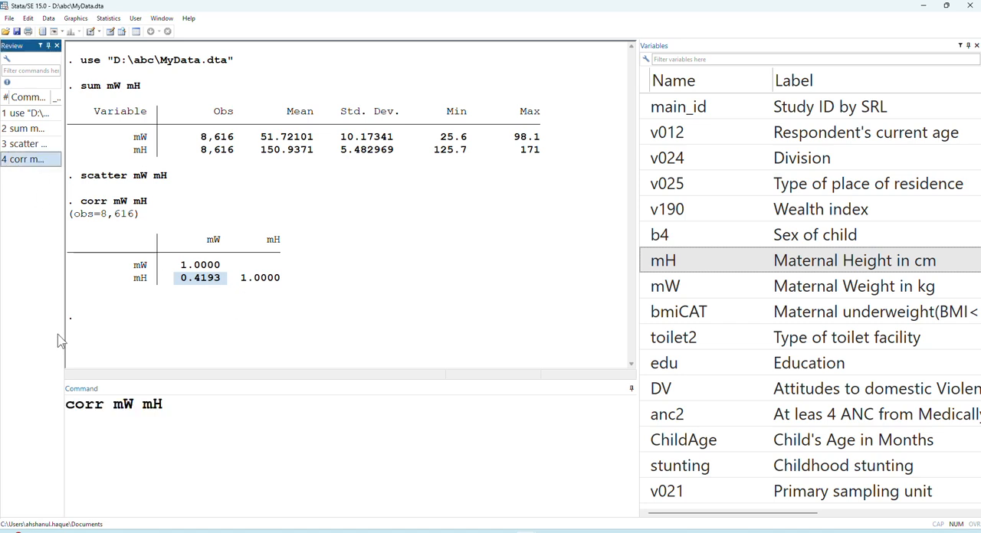
click(68, 414)
click(70, 418)
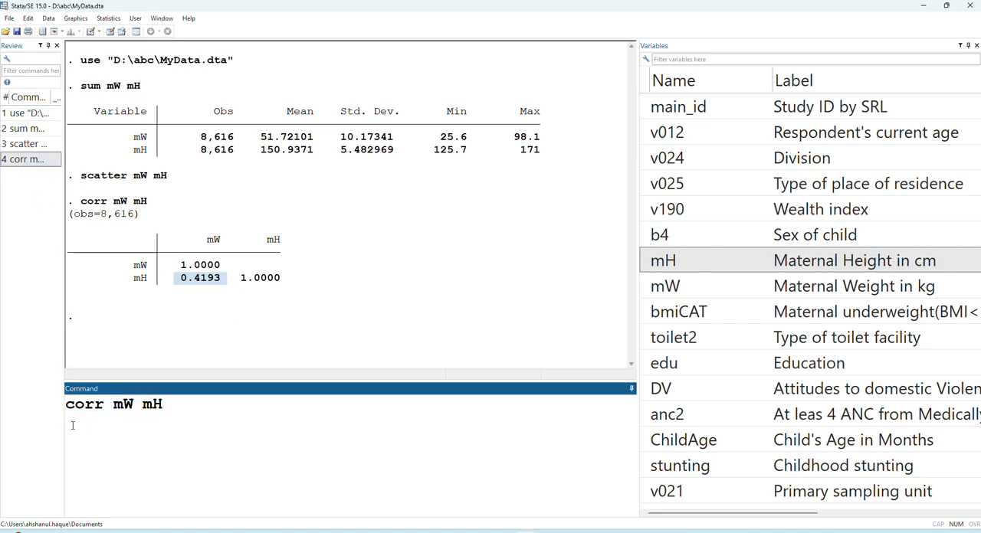
text(pw)
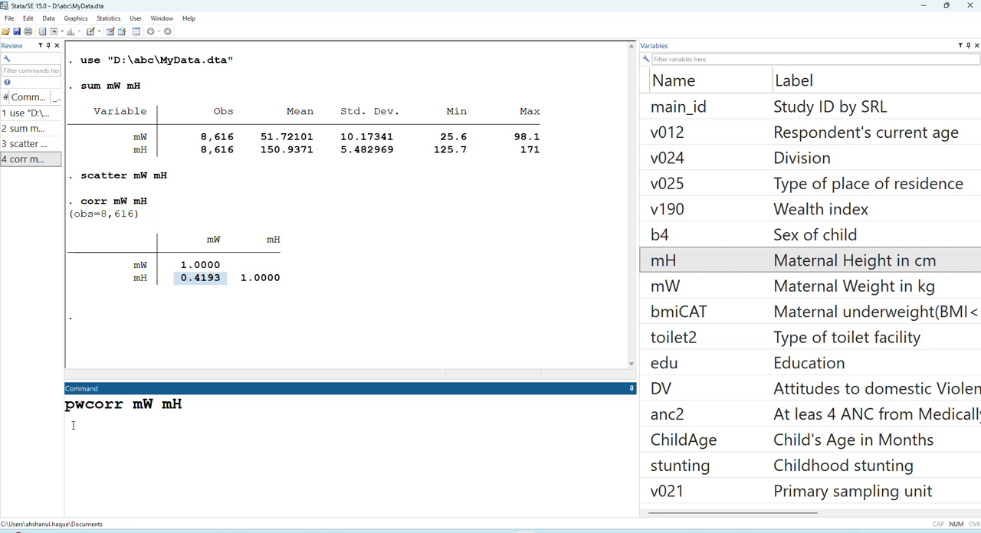
text(, sig)
key(Return)
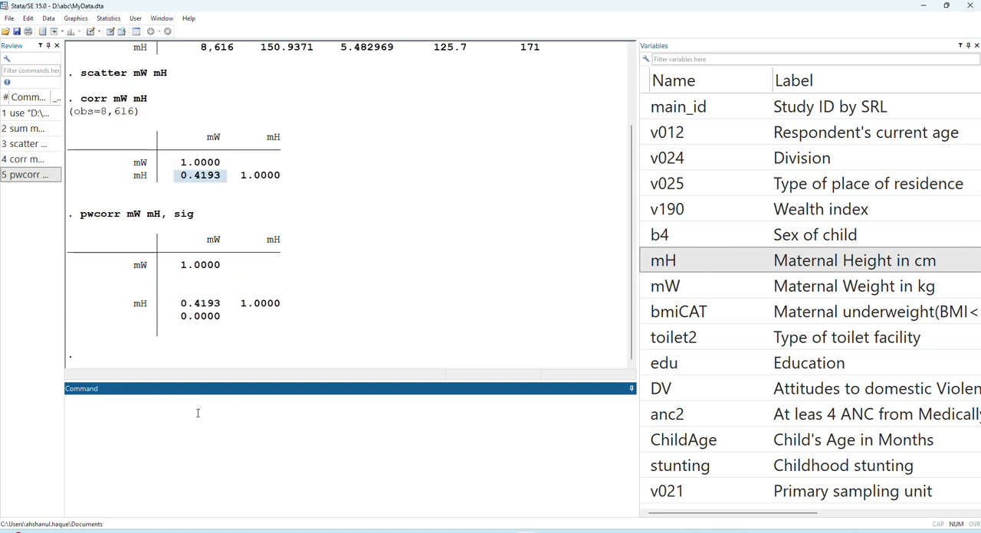
click(184, 325)
drag(184, 325, 222, 327)
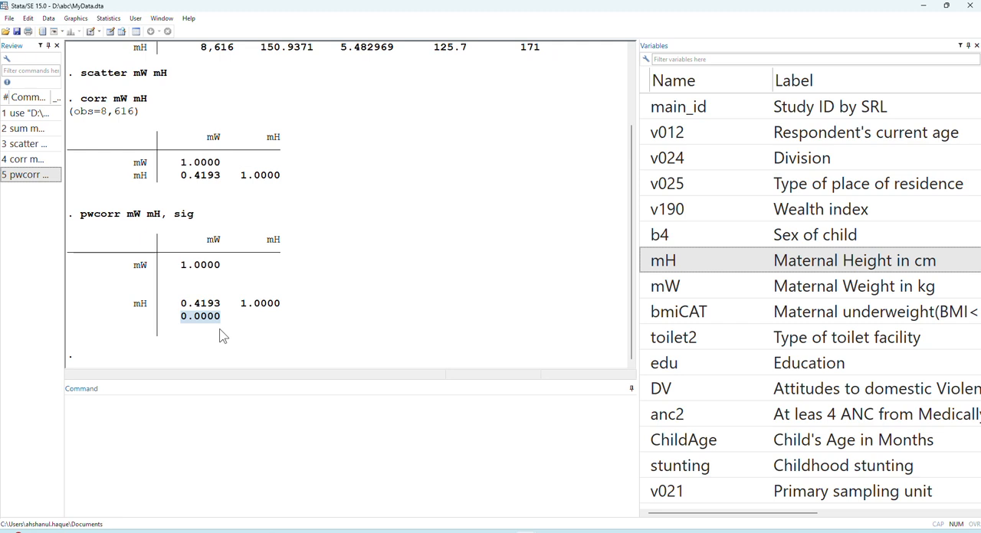
click(201, 328)
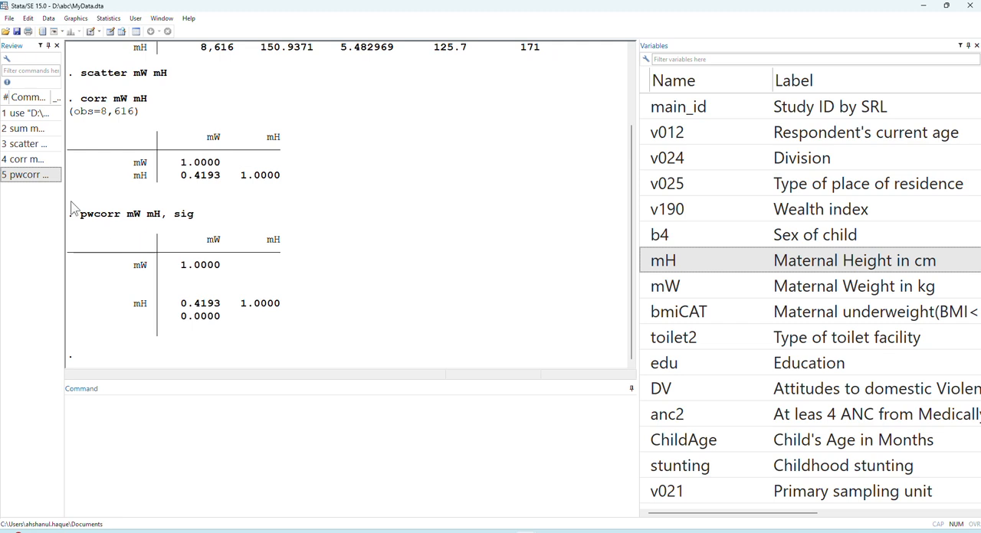
- Rerun the pairwise correlation of mW and mH with significance, restricted to residence type 1 using if v025==1
click(31, 175)
click(188, 408)
text(if , sig)
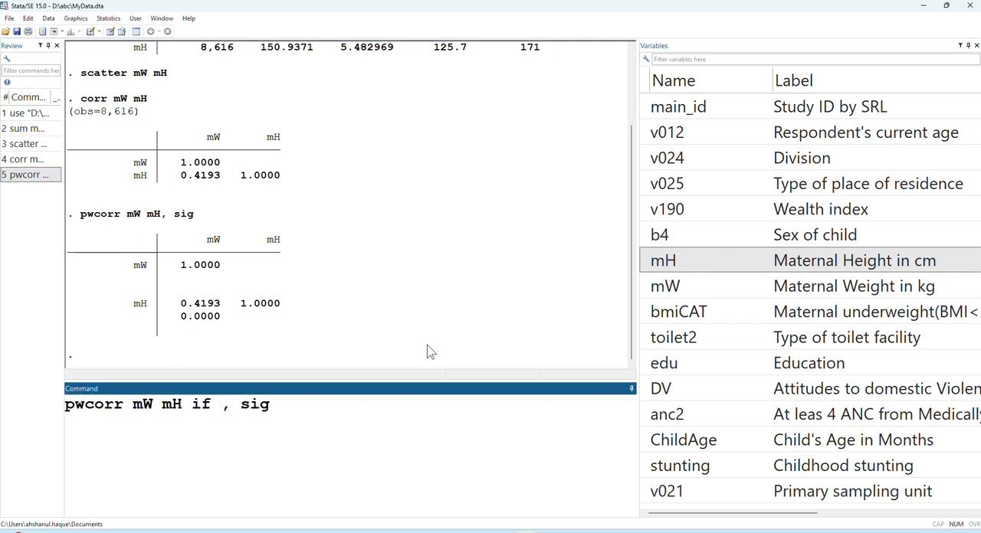
double_click(659, 184)
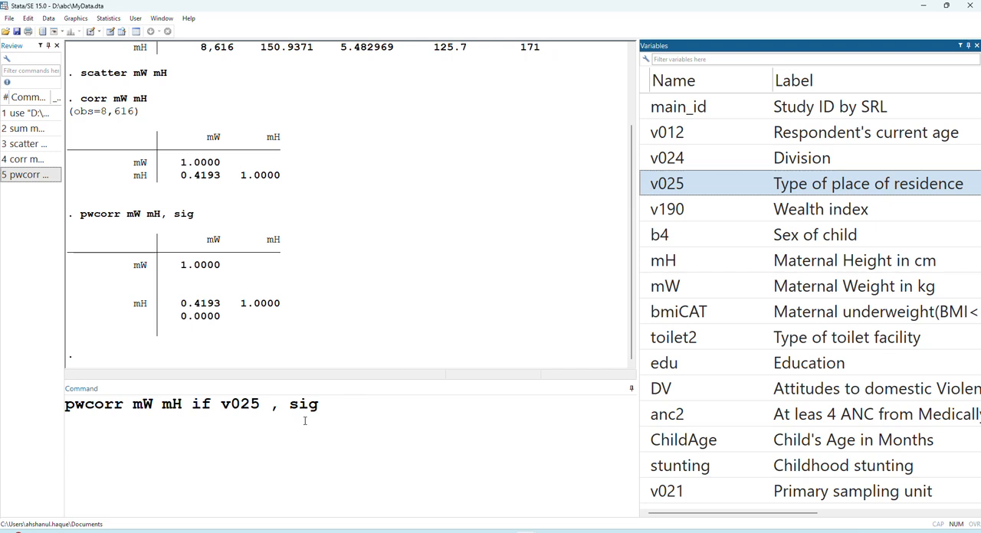
click(261, 406)
text(==1)
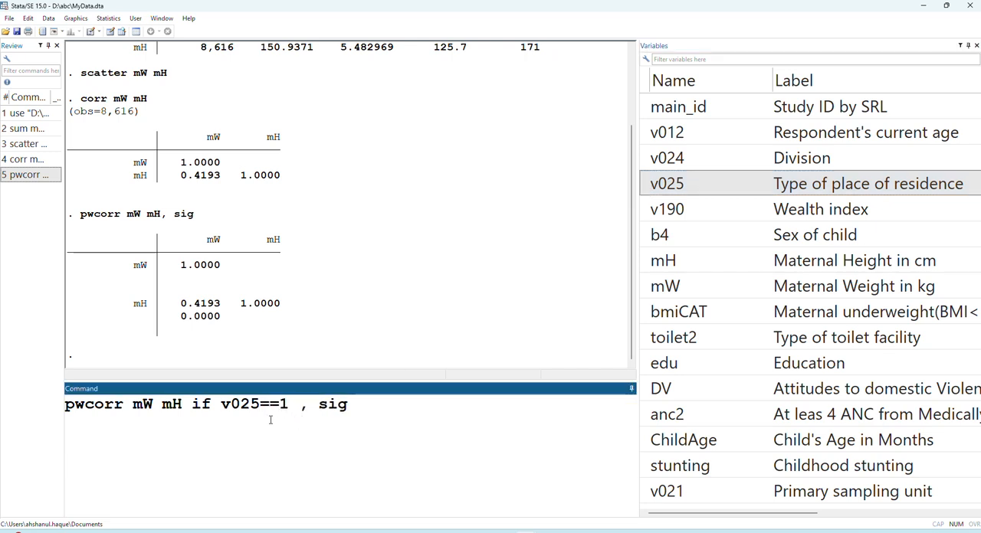
key(Return)
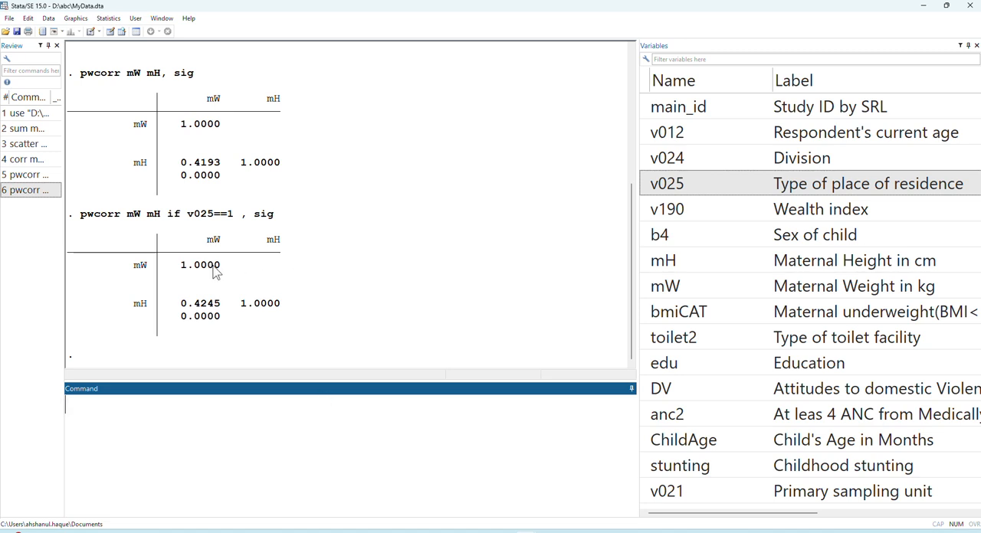
mouse_move(178, 315)
mouse_down()
mouse_move(232, 322)
mouse_move(176, 304)
mouse_up()
- Plot the scatter of mW against mH restricted with if v025==1, and close the graph after viewing it
click(23, 143)
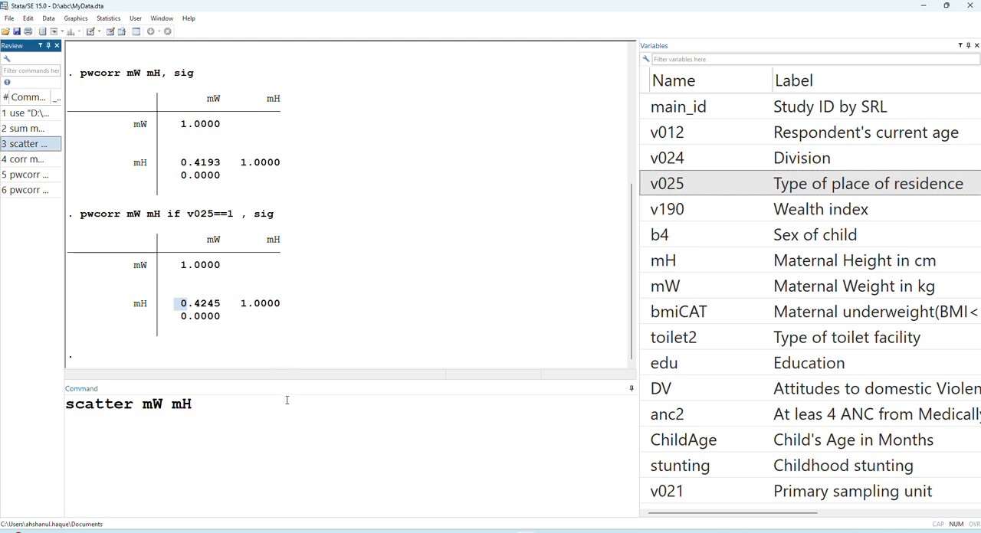
click(278, 430)
text(if)
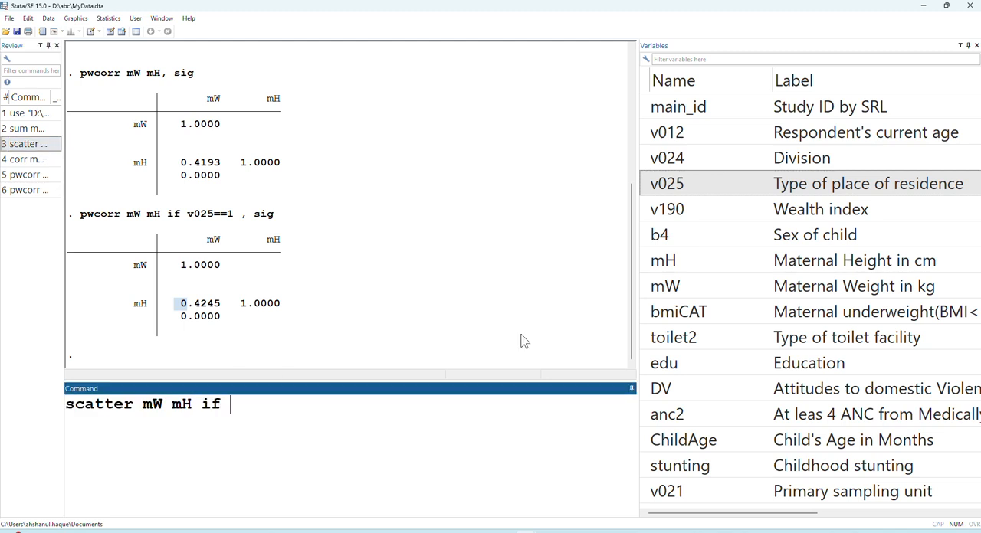
double_click(656, 187)
text(==1)
key(Return)
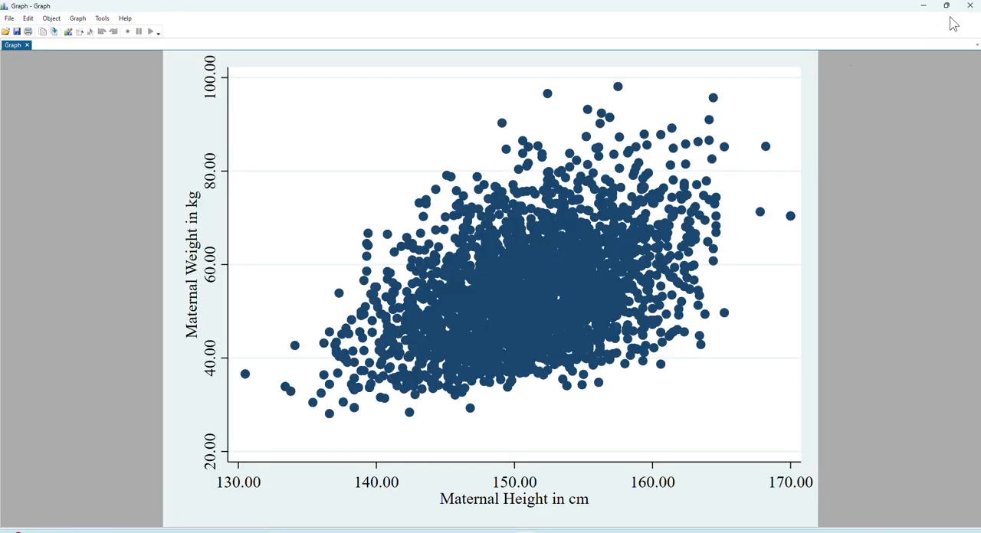
click(969, 5)
- Rerun the restricted scatter plot of mW against mH with the condition changed to v025==2
click(20, 207)
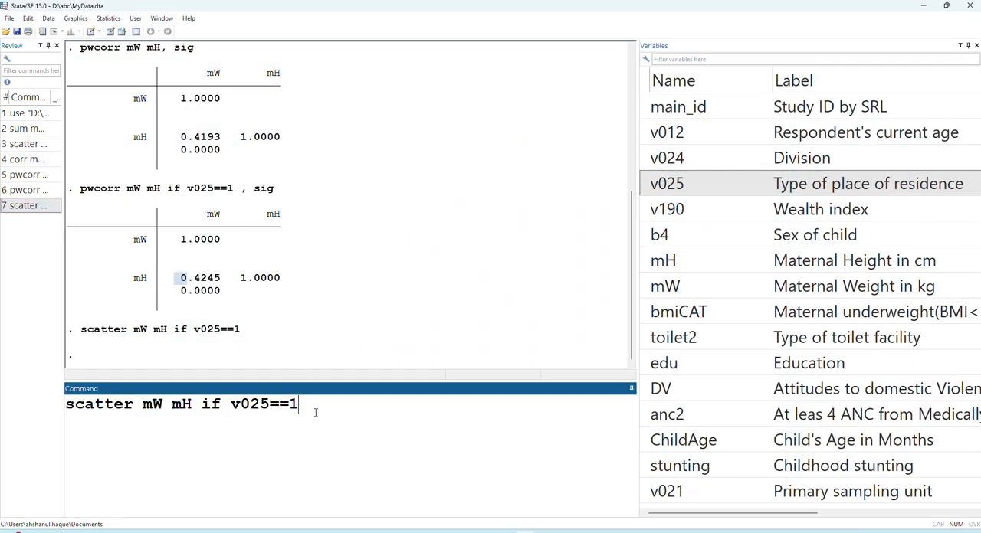
key(BackSpace)
text(2)
key(Return)
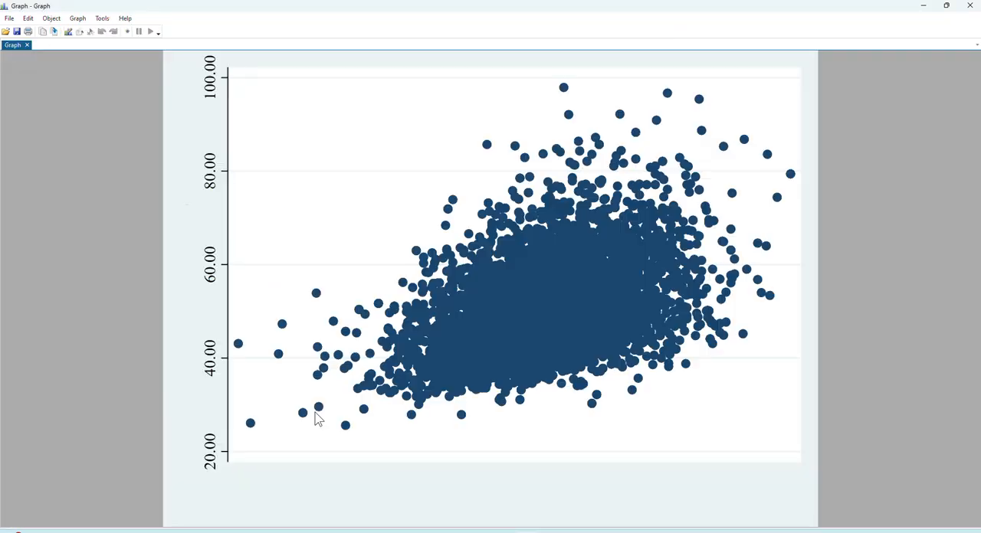
- Plot the scatter of mW against mH restricted with if v025==2& v190==1, and close the graph after viewing it
click(969, 5)
click(36, 221)
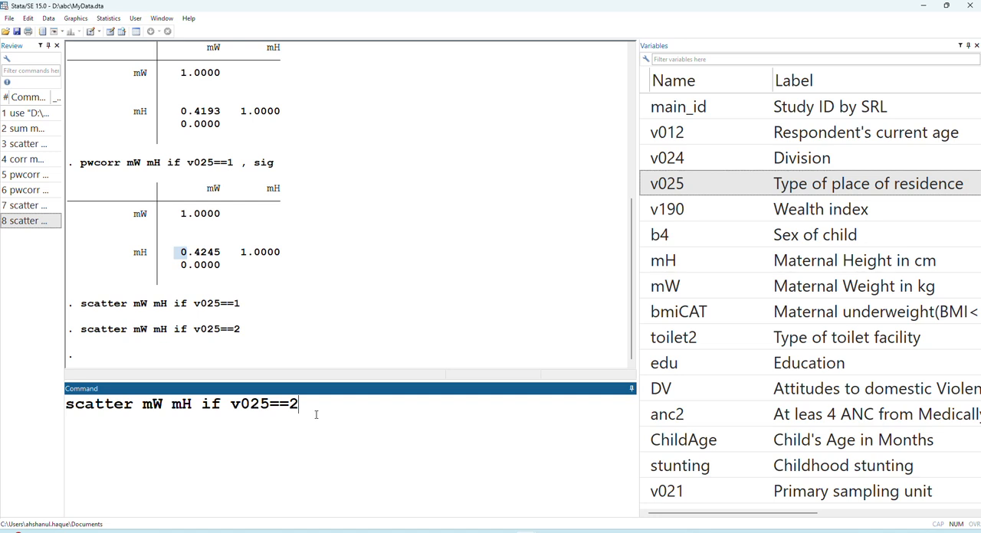
text(&)
click(659, 211)
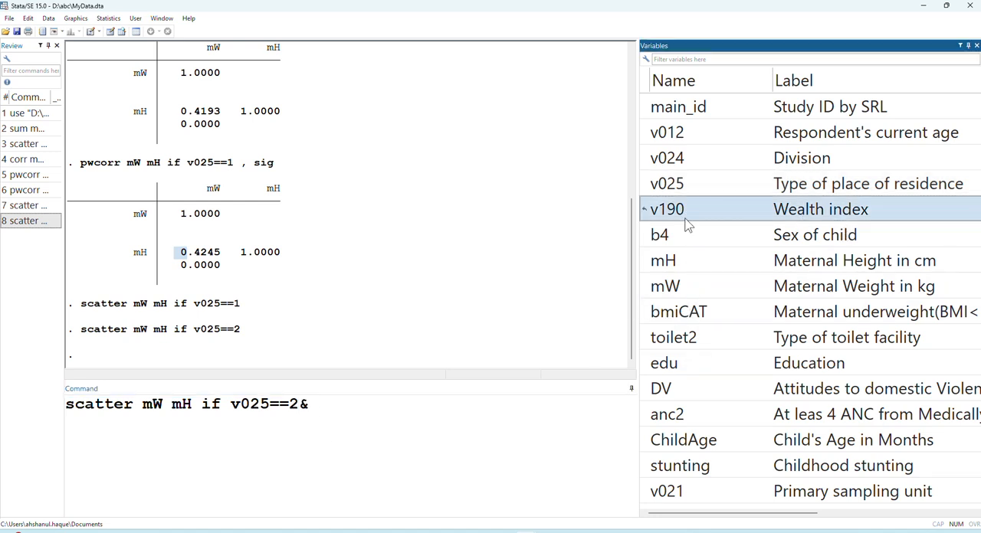
double_click(647, 212)
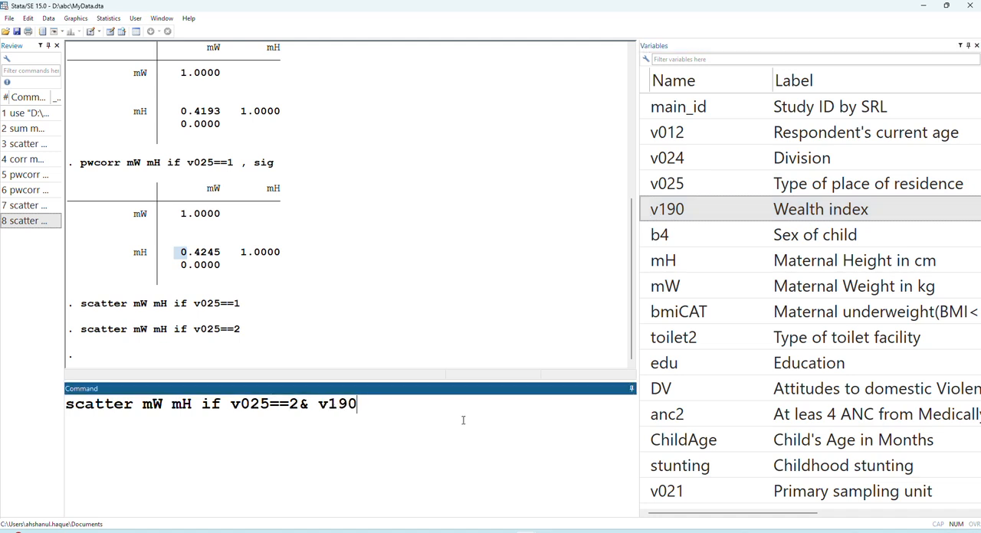
text(==1)
key(Return)
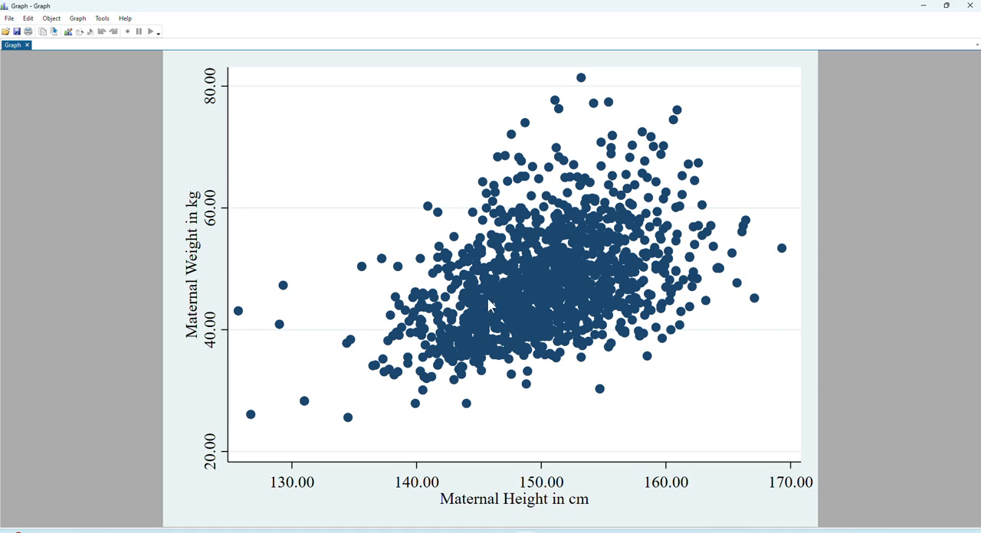
click(969, 5)
- Run pwcorr on mW and mH with the same v025==2& v190==1 restriction, and highlight the correlation coefficient in the results
click(16, 237)
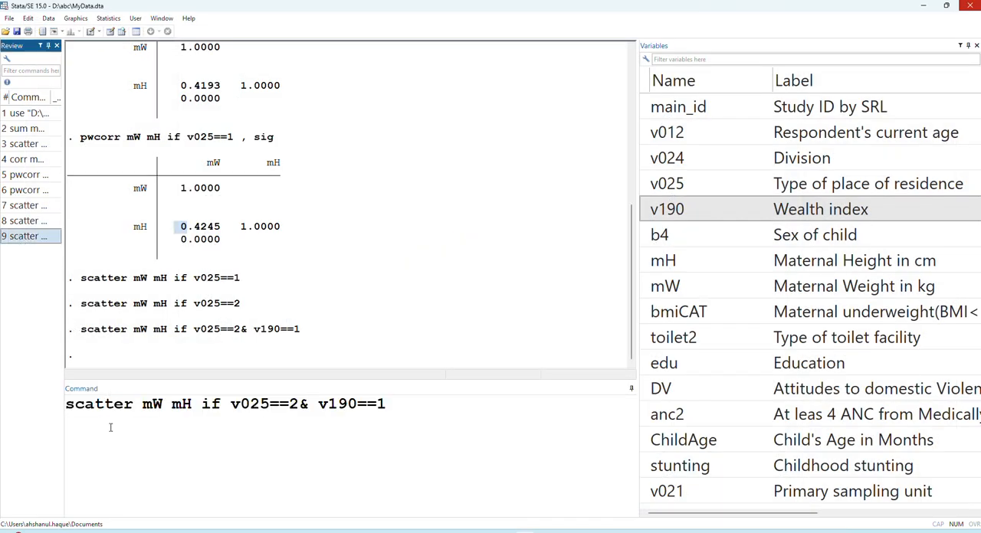
double_click(109, 406)
text(pwcorr)
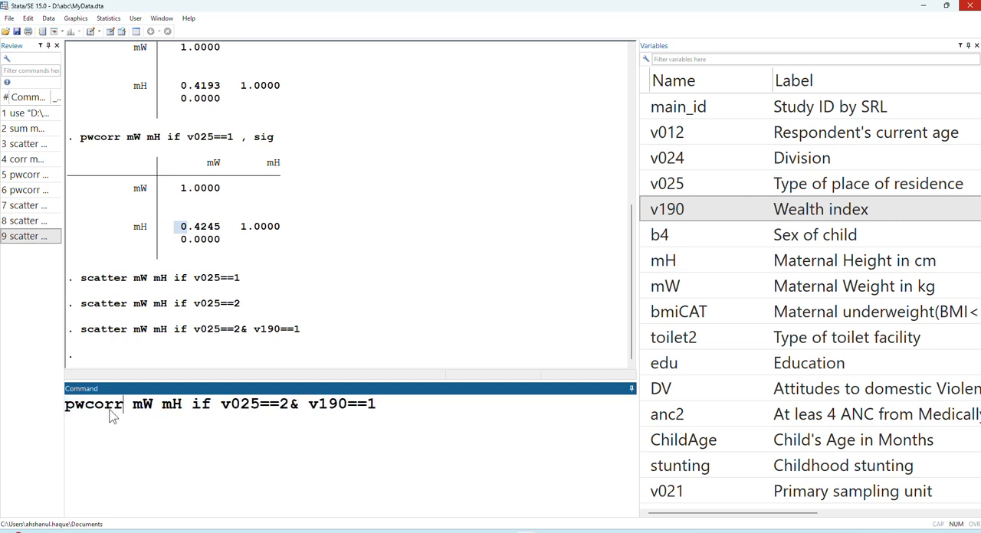
key(Return)
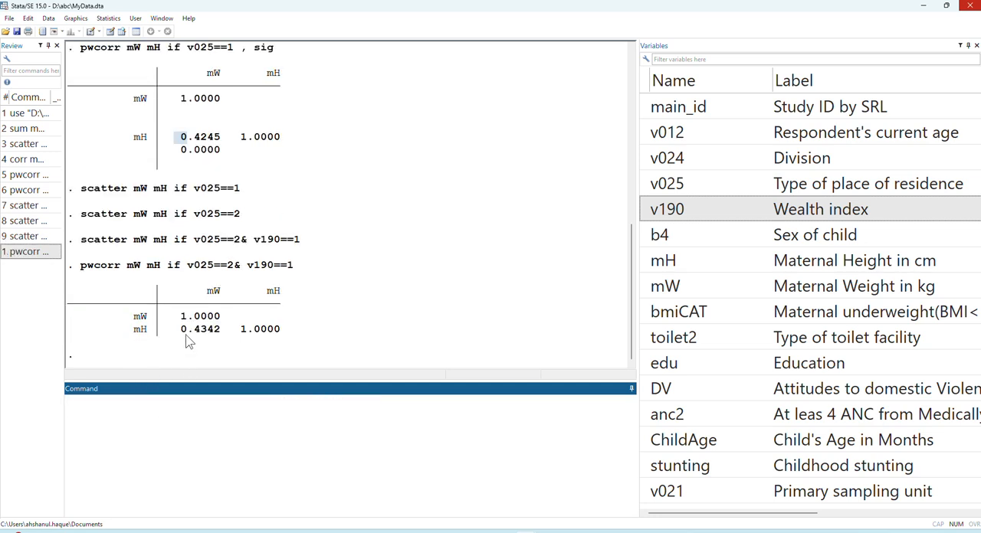
drag(184, 332, 218, 337)
- Rerun the restricted pairwise correlation of mW and mH with the sig option added to report the significance level
click(36, 253)
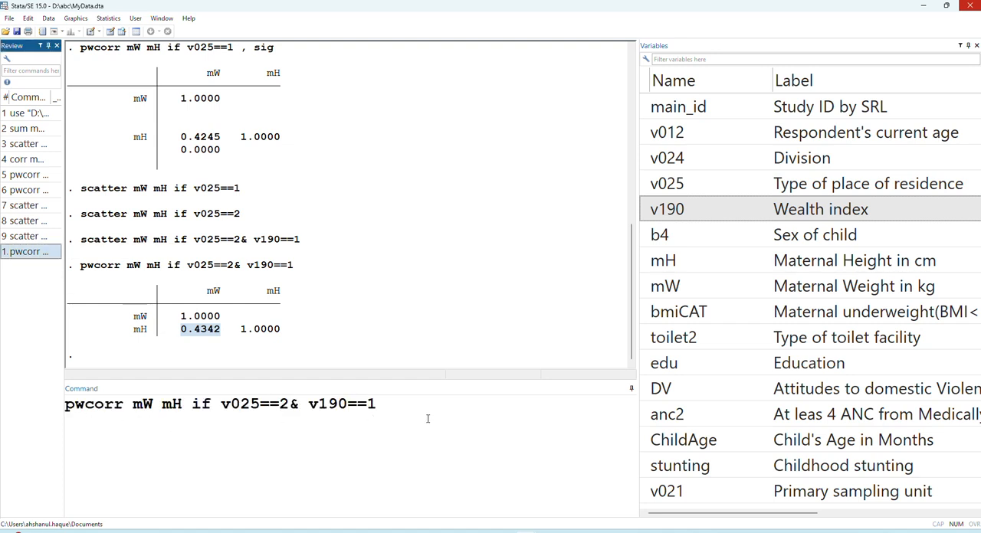
click(402, 406)
text(,)
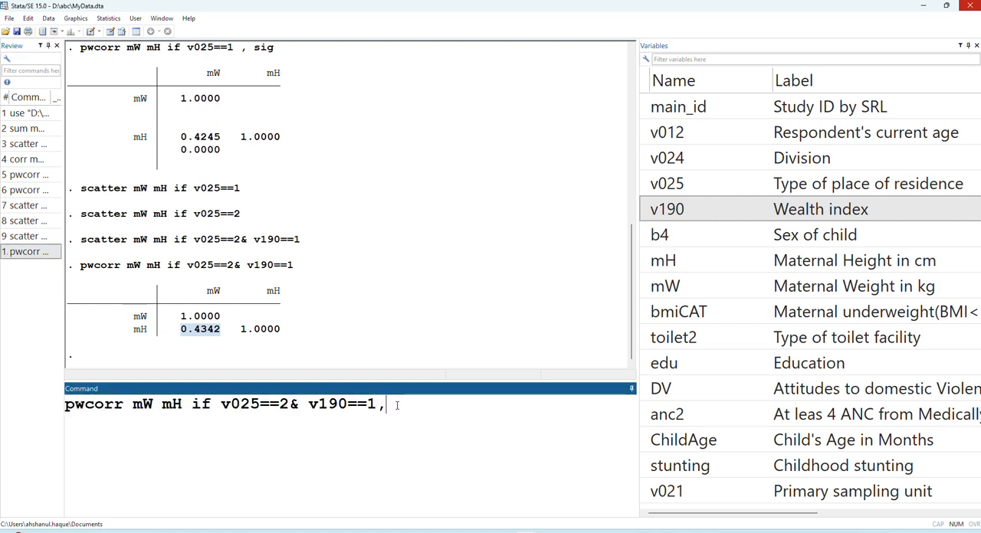
text( so)
key(BackSpace)
text(ig)
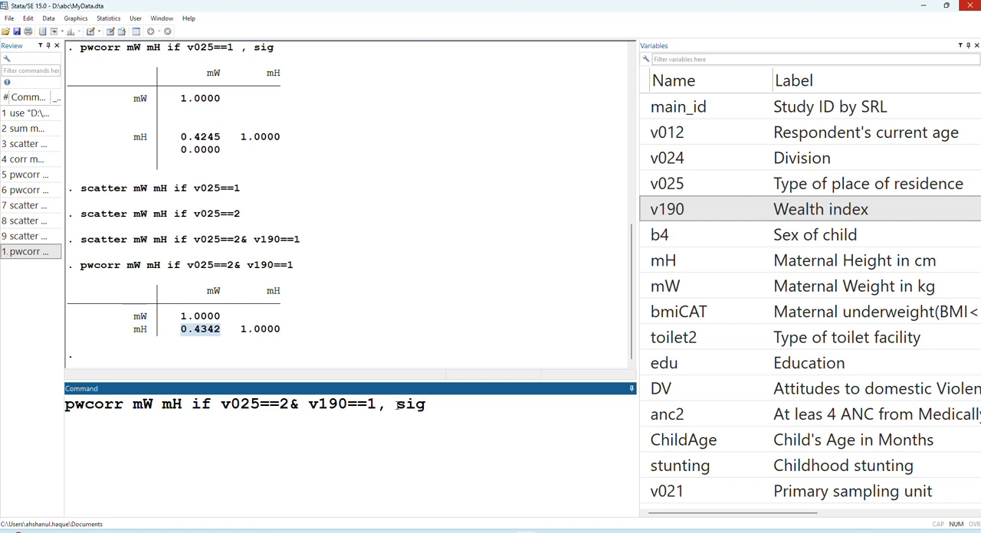
key(Return)
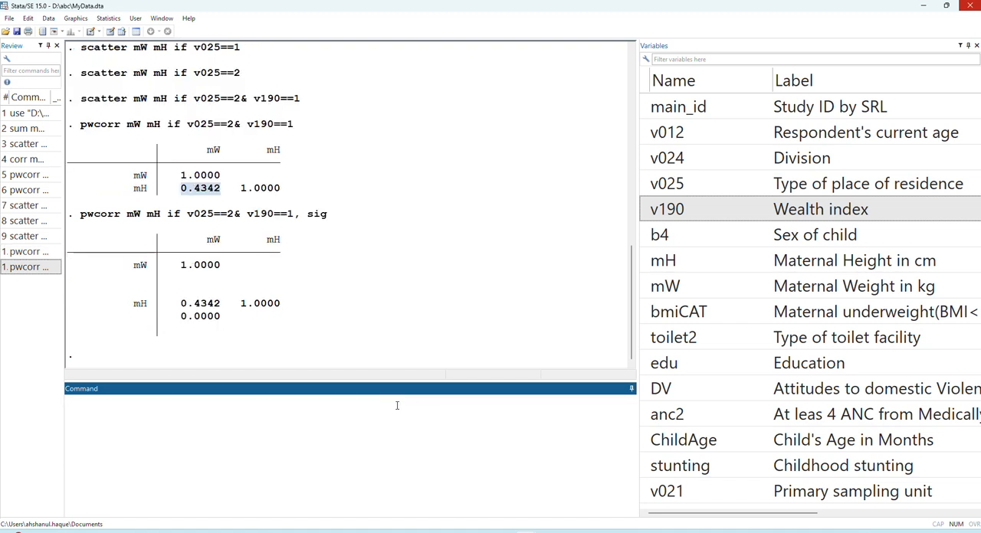